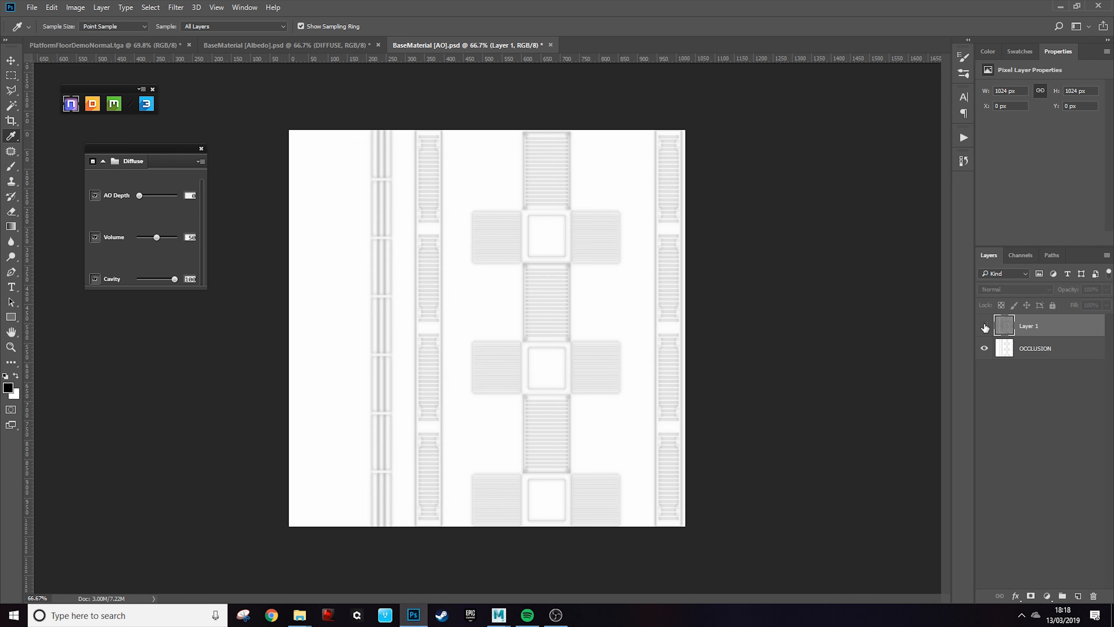
Step: Show Layer 1 above the OCCLUSION layer and set its blend mode to Multiply
click(985, 327)
click(1044, 290)
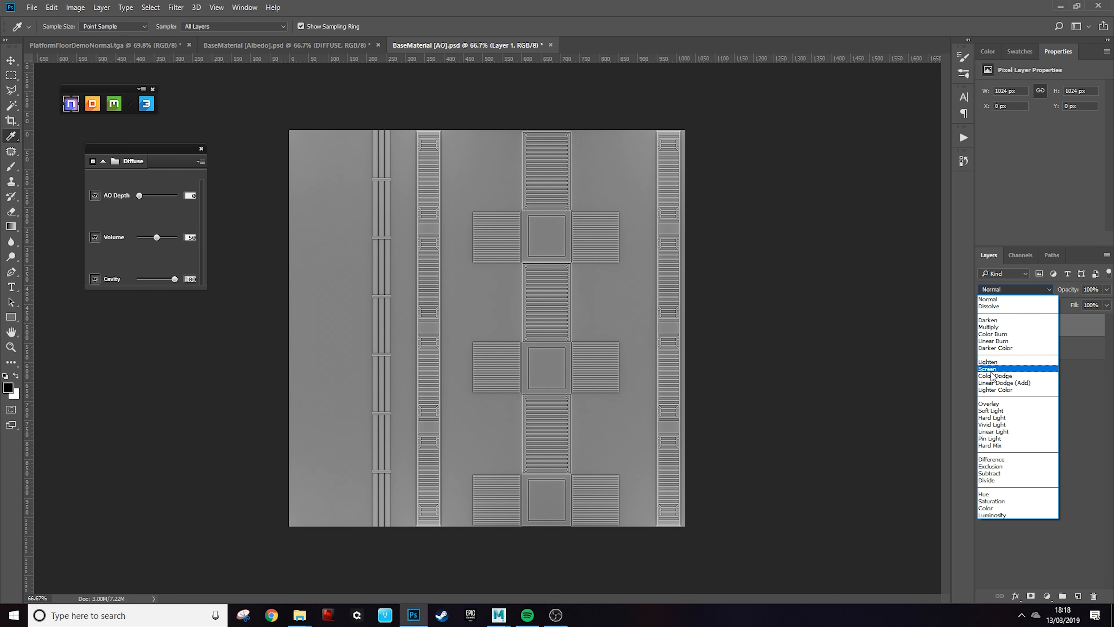
click(1003, 327)
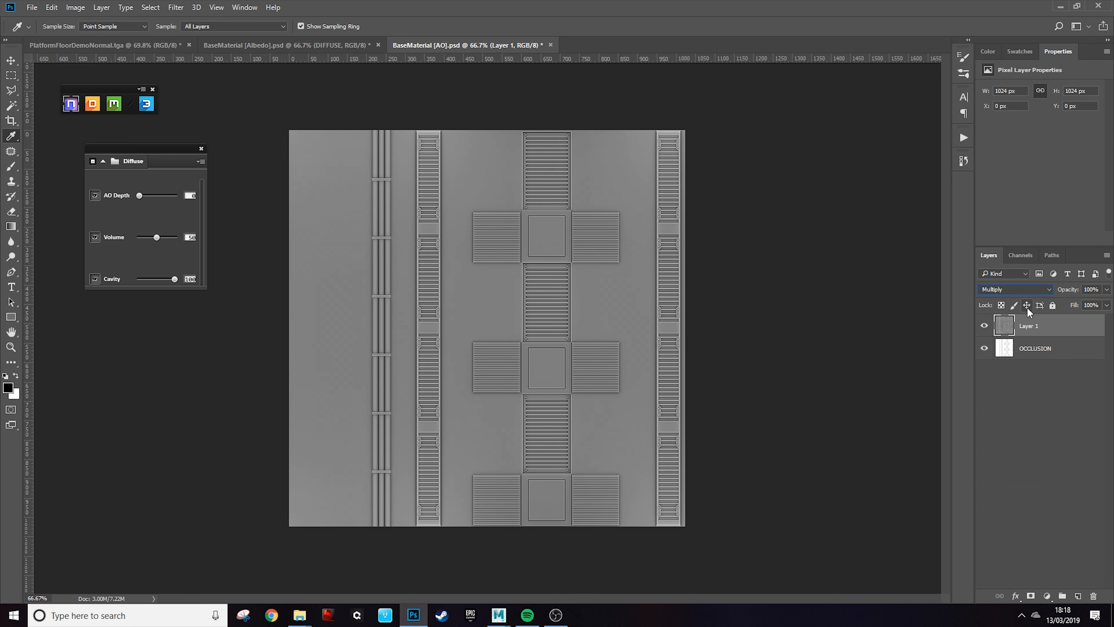
Step: Add a Brightness/Contrast adjustment clipped to Layer 1 and set its brightness to 100
click(1046, 595)
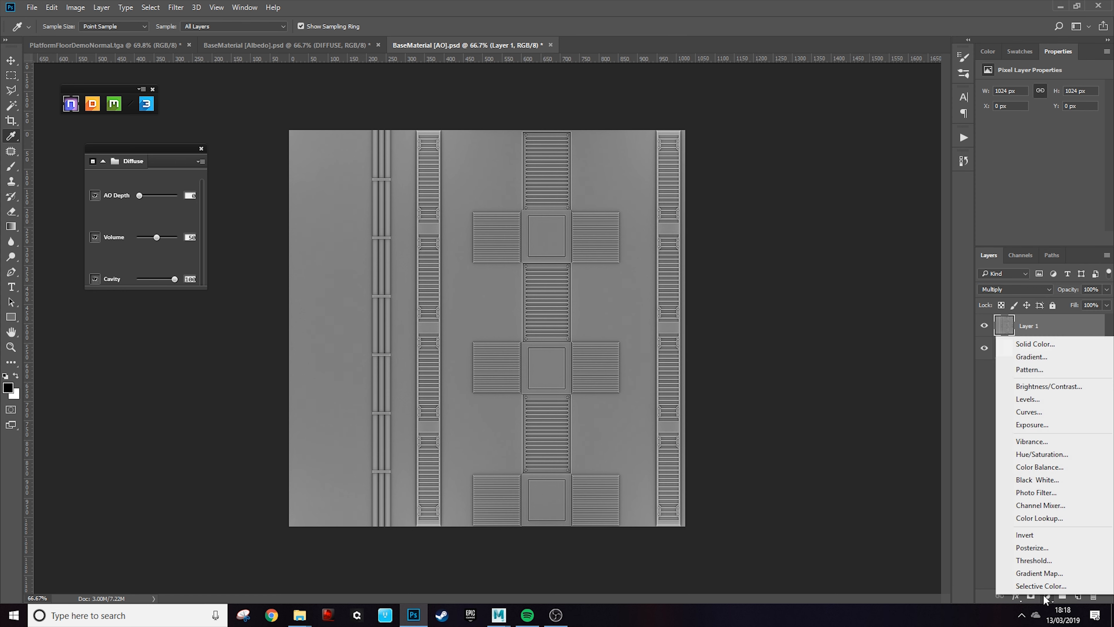
click(1069, 388)
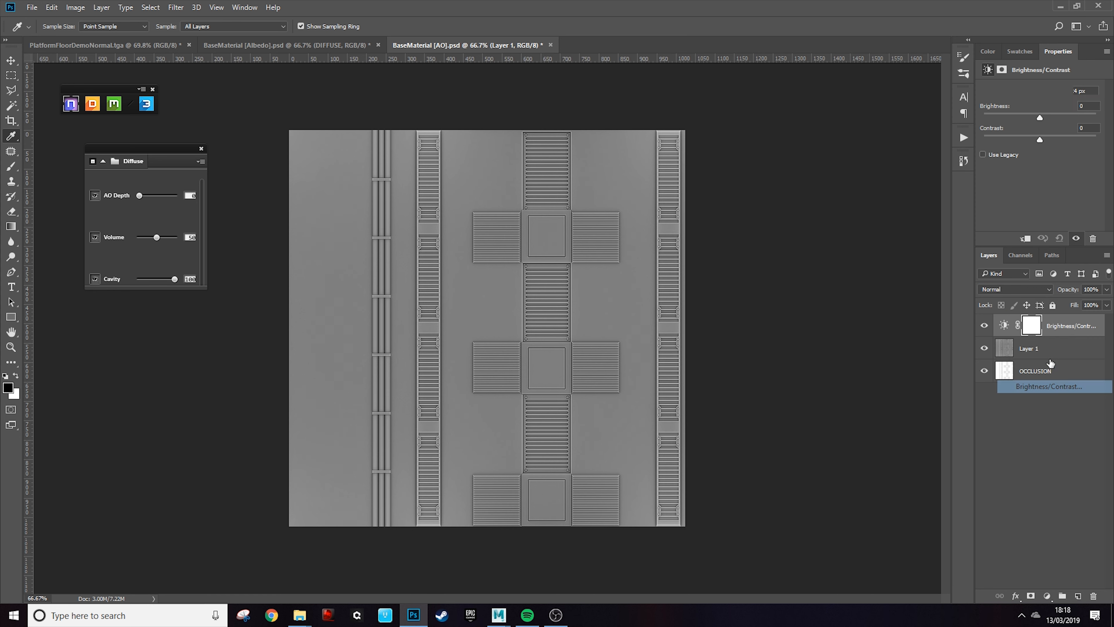
alt+click(1010, 332)
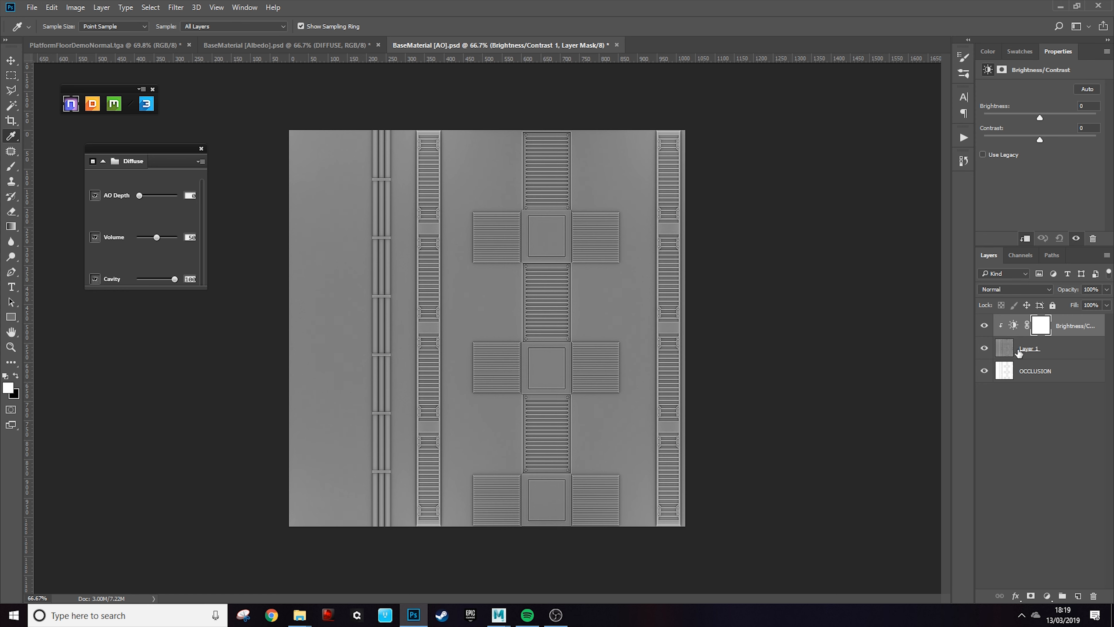
alt+click(1009, 338)
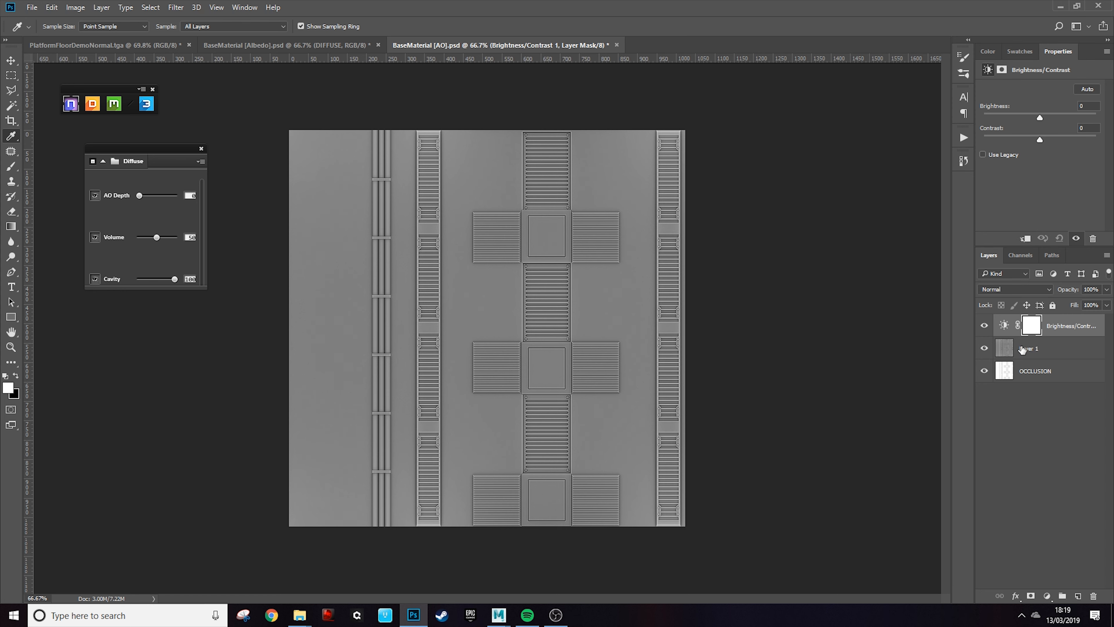
alt+click(1012, 334)
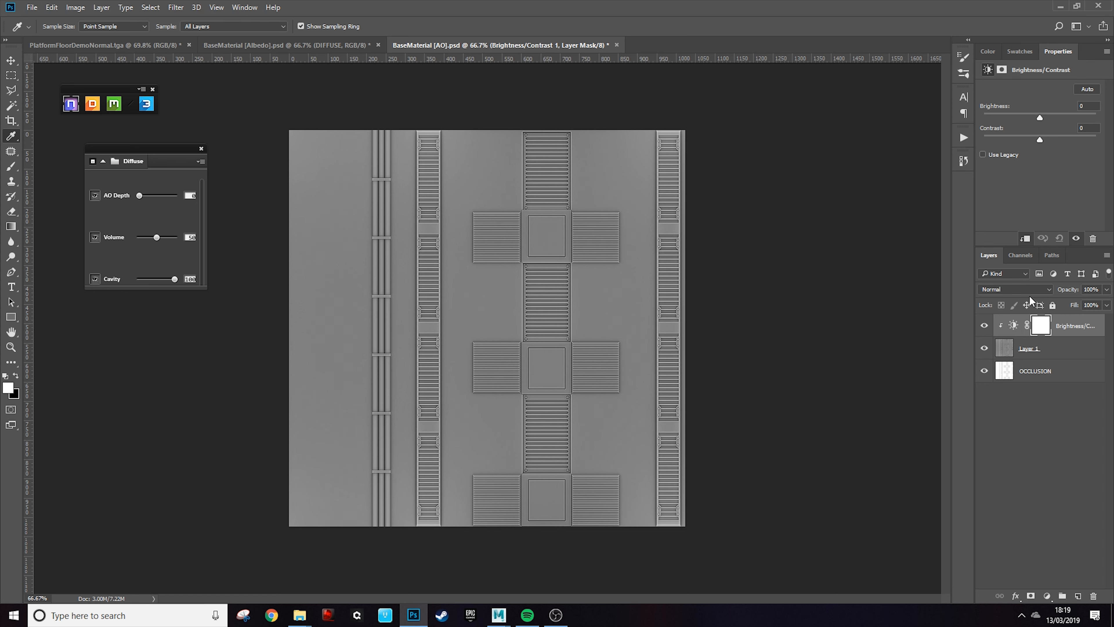
click(1012, 326)
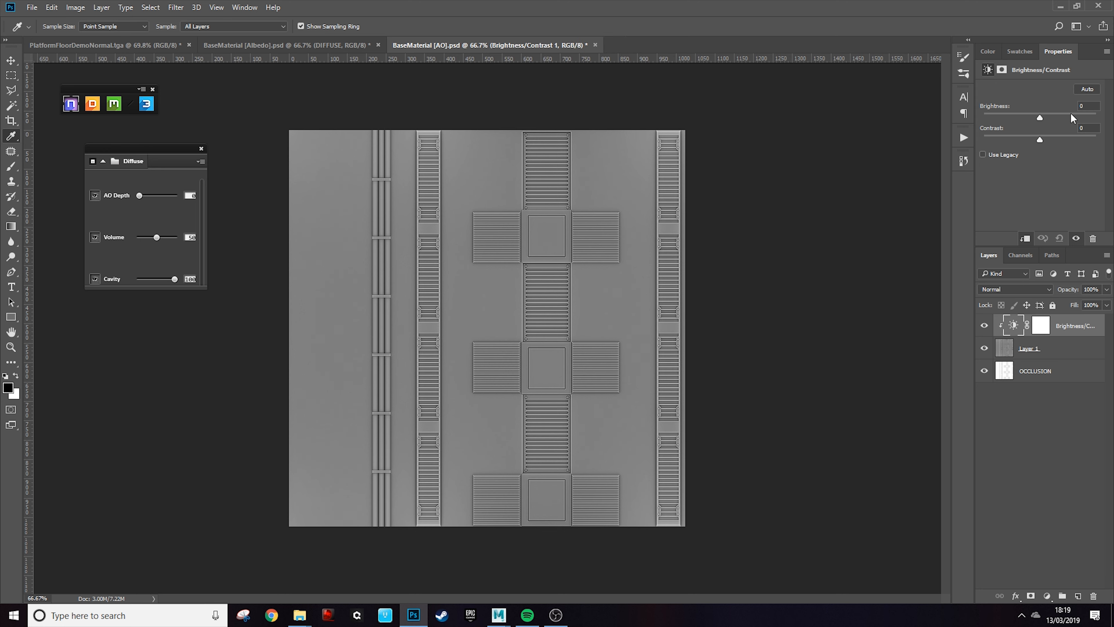
text(100)
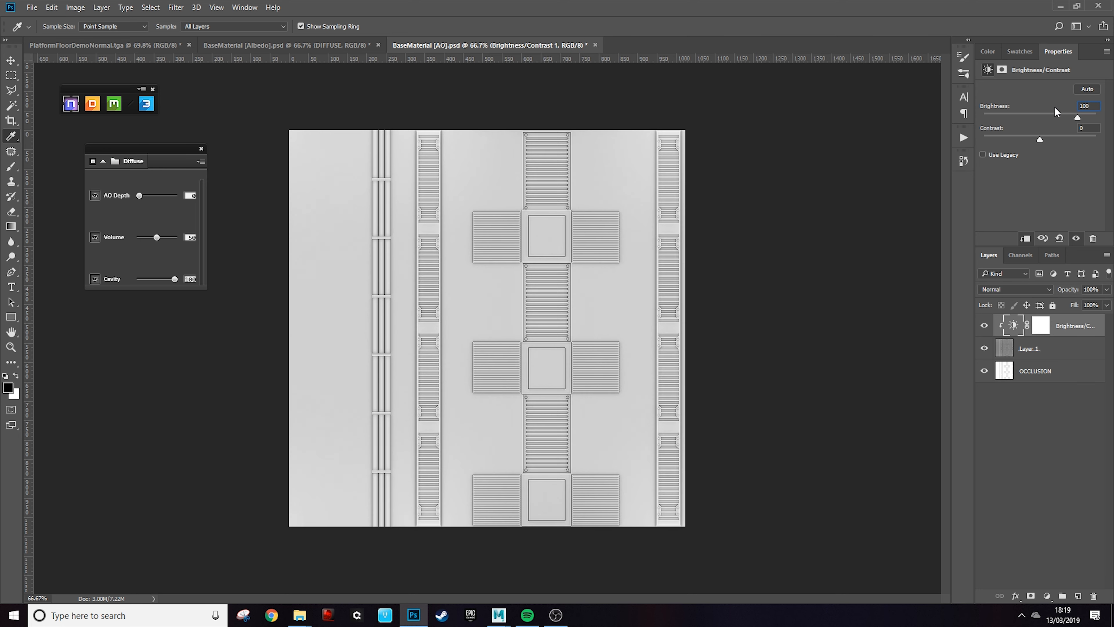
Step: Apply the Paint Daubs filter with brush size 7 to the OCCLUSION layer and dismiss the low disk space notice
click(1053, 371)
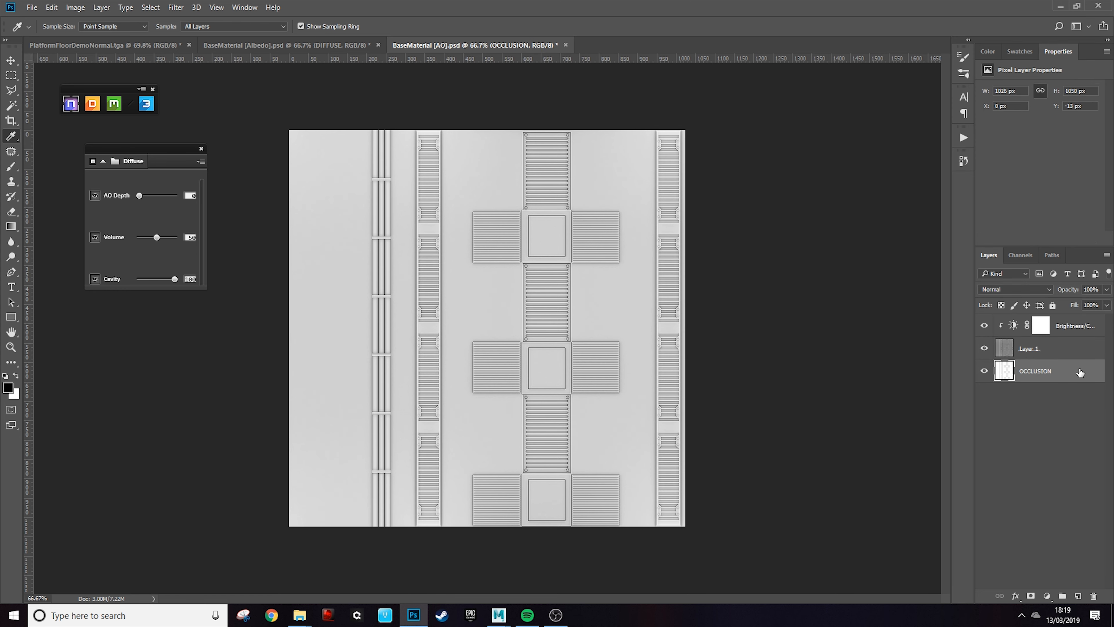
click(178, 8)
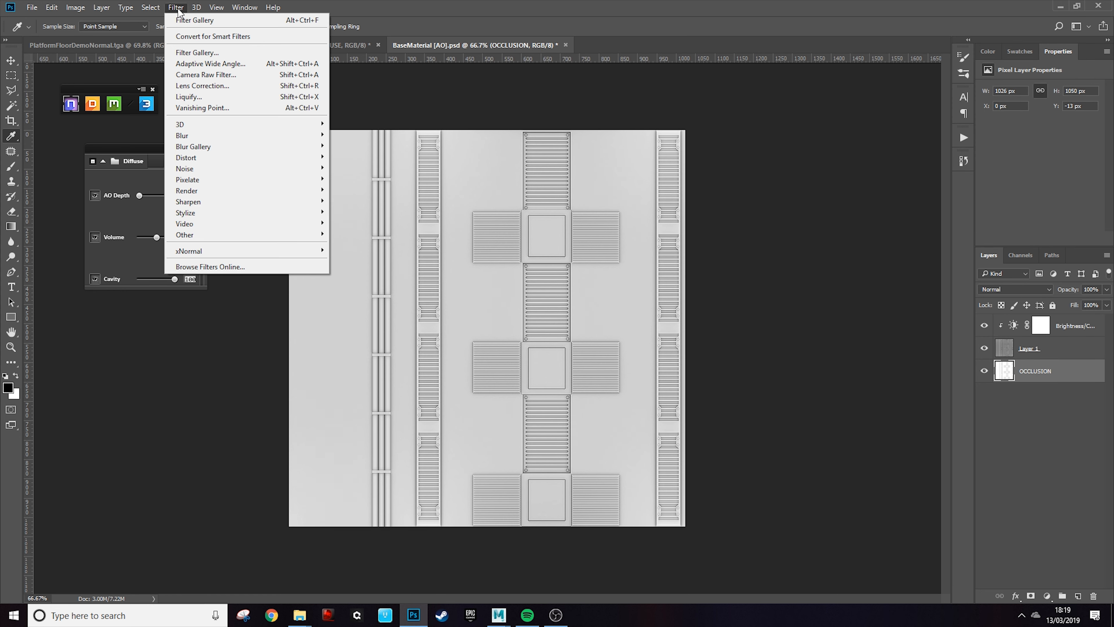
click(217, 54)
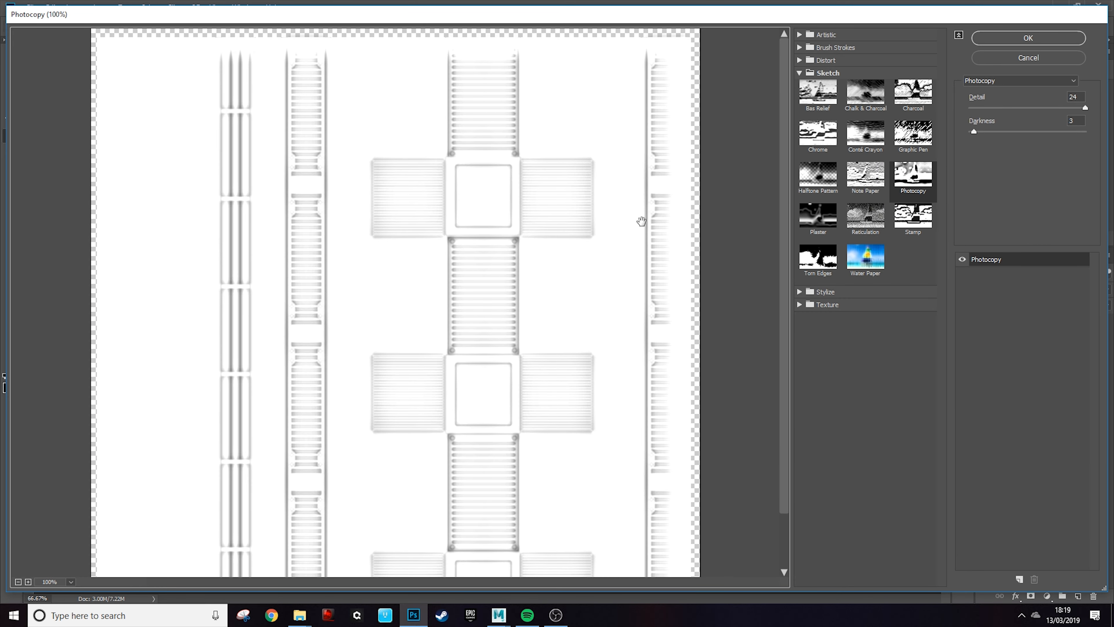
click(825, 35)
click(818, 138)
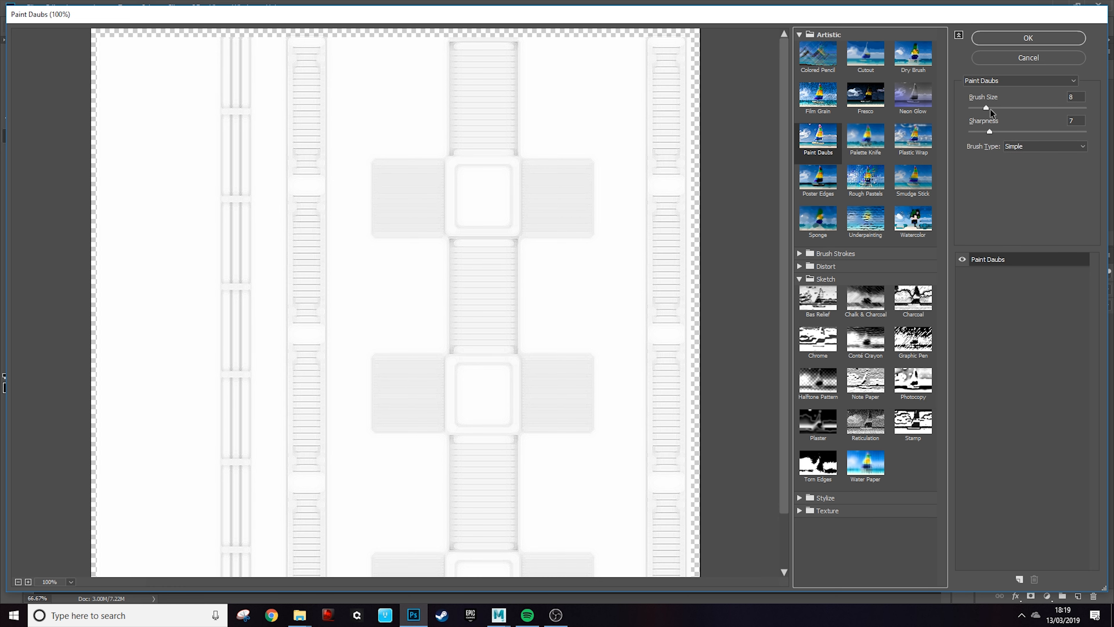
mouse_move(987, 108)
mouse_down()
mouse_move(997, 107)
mouse_move(984, 107)
mouse_up()
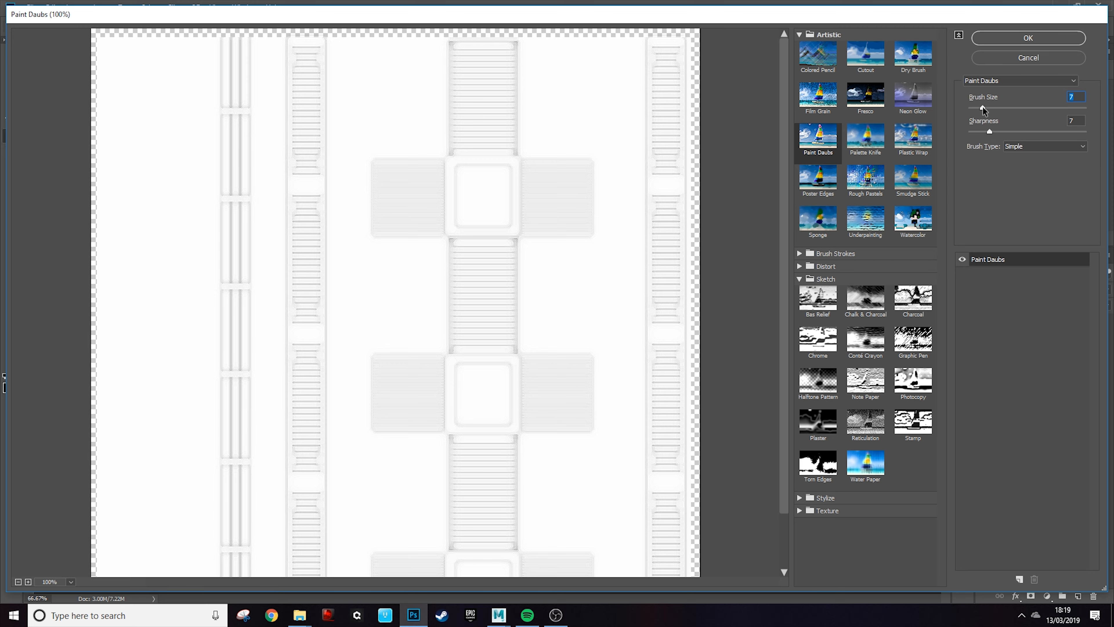
click(1018, 40)
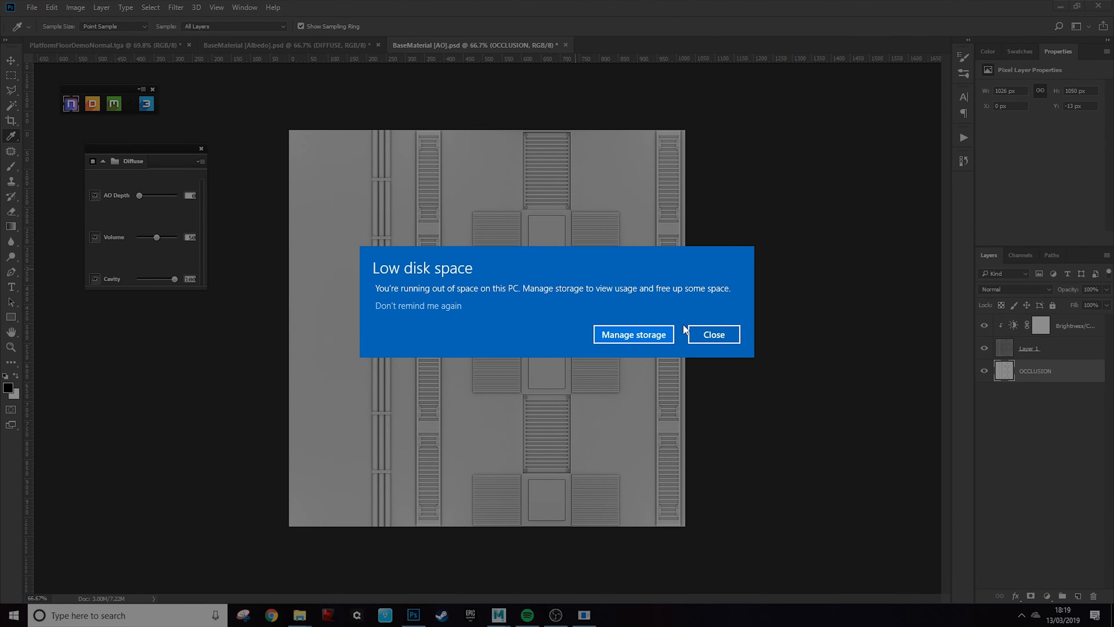
click(713, 334)
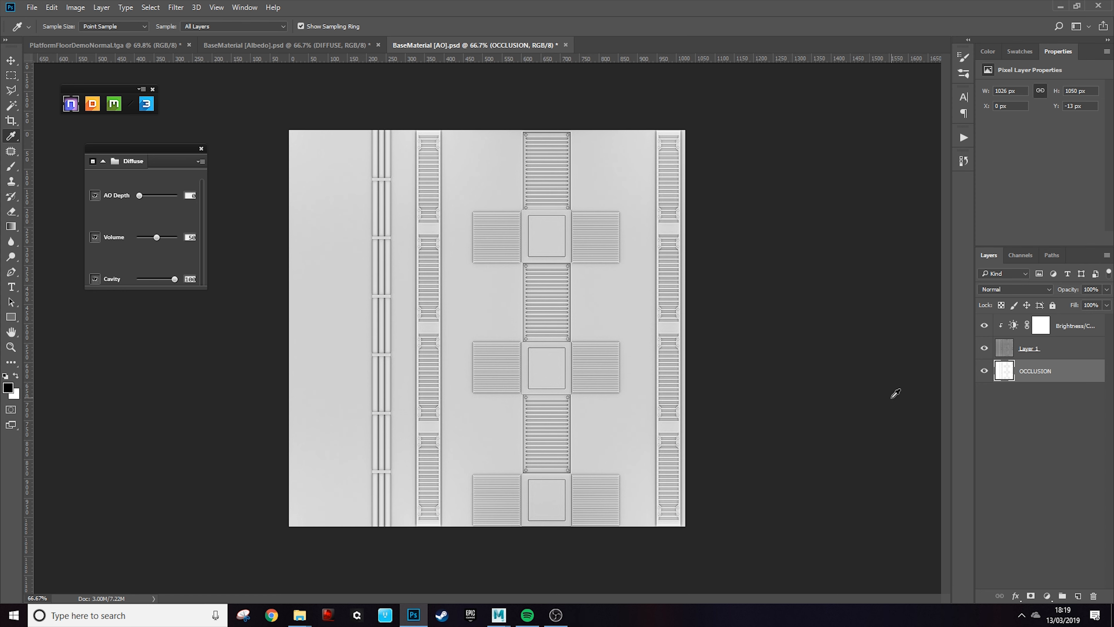
Step: Group the OCCLUSION layer, Layer 1 and its Brightness/Contrast adjustment, and name the group AO
shift+click(1071, 332)
key(ctrl+g)
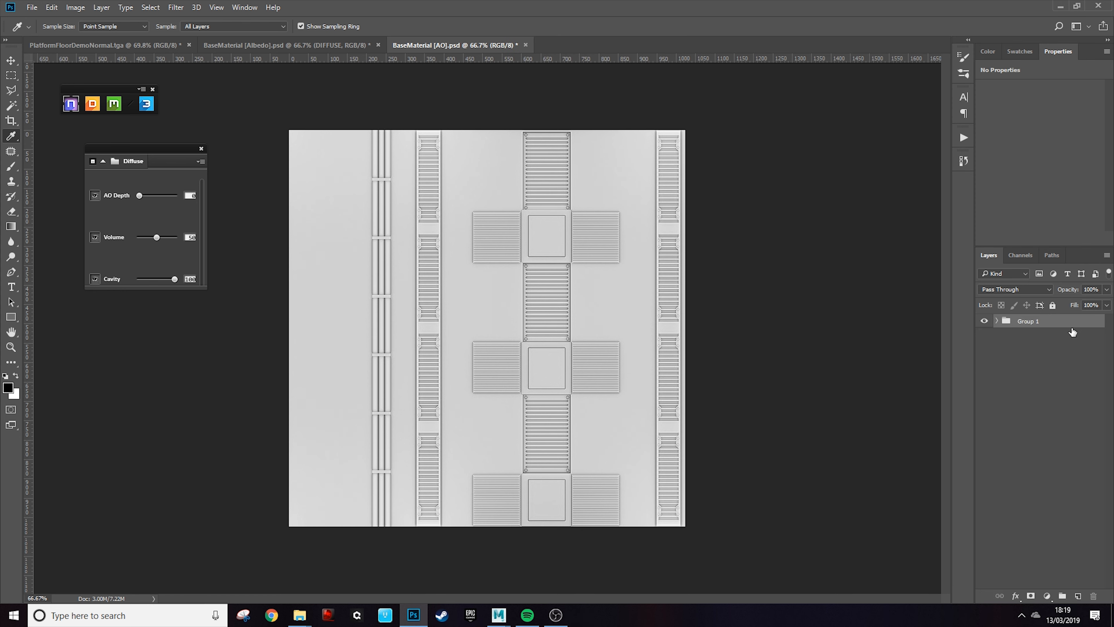
double_click(1029, 321)
text(AO)
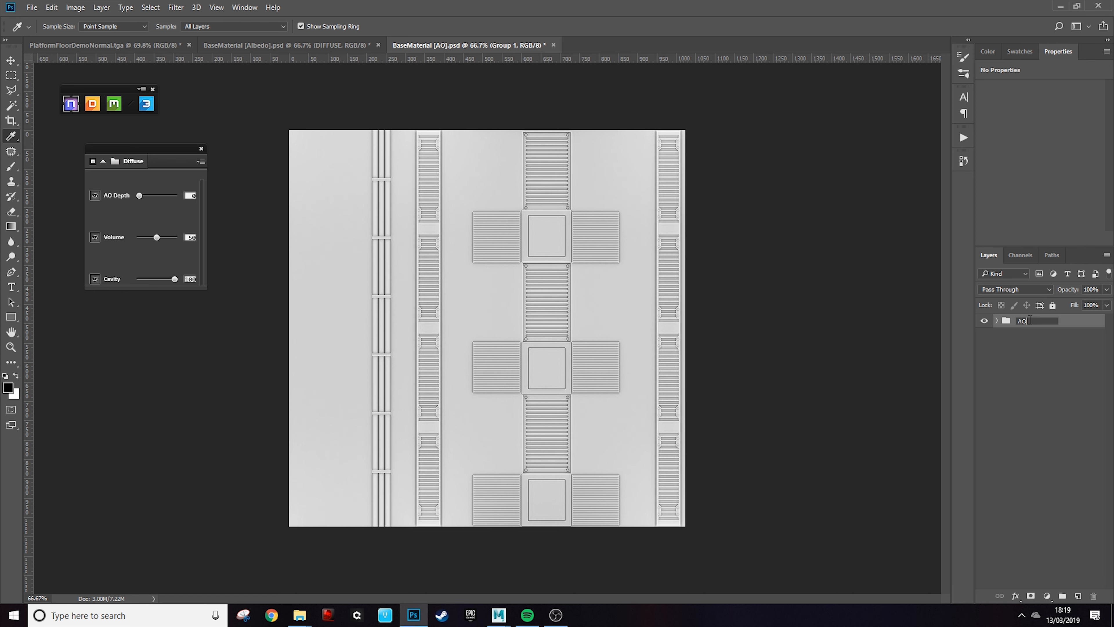
key(Return)
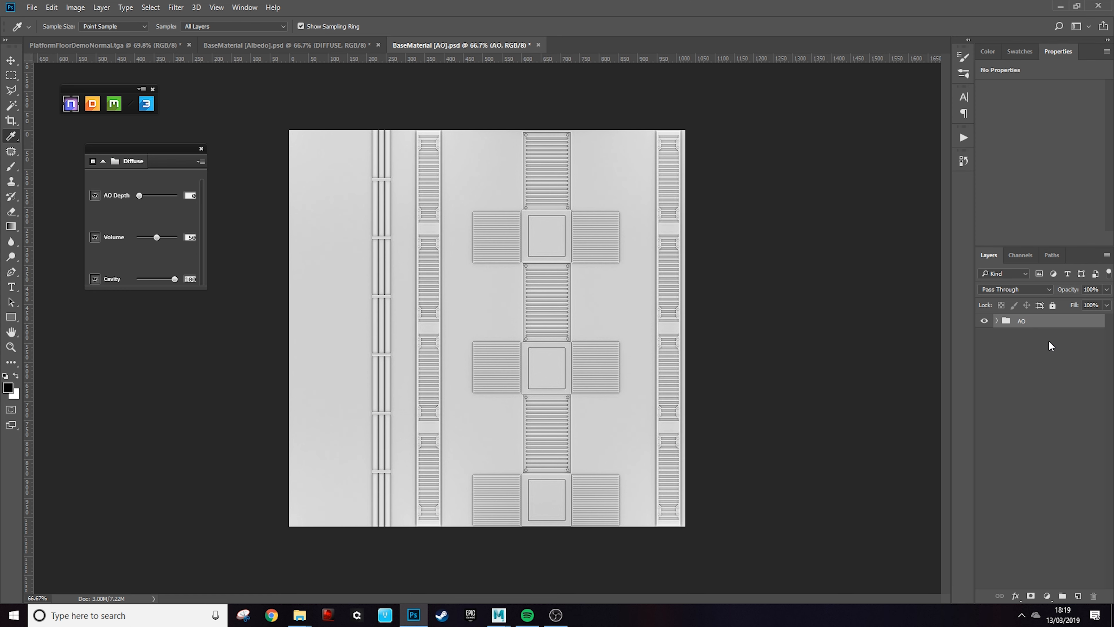
right_click(1031, 325)
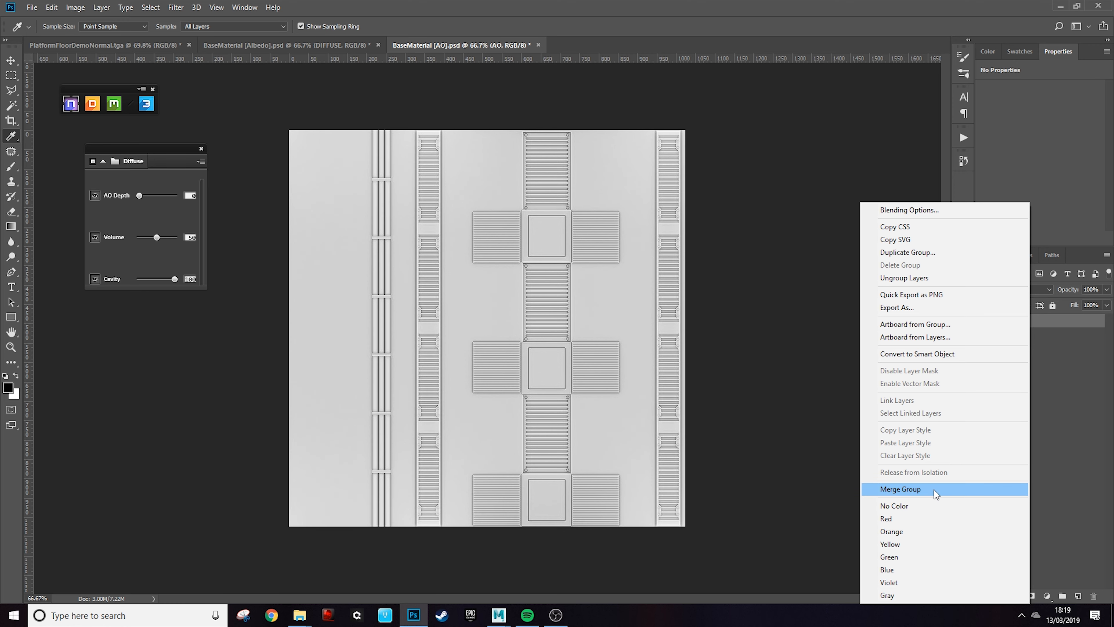
click(1061, 325)
key(ctrl+alt+s)
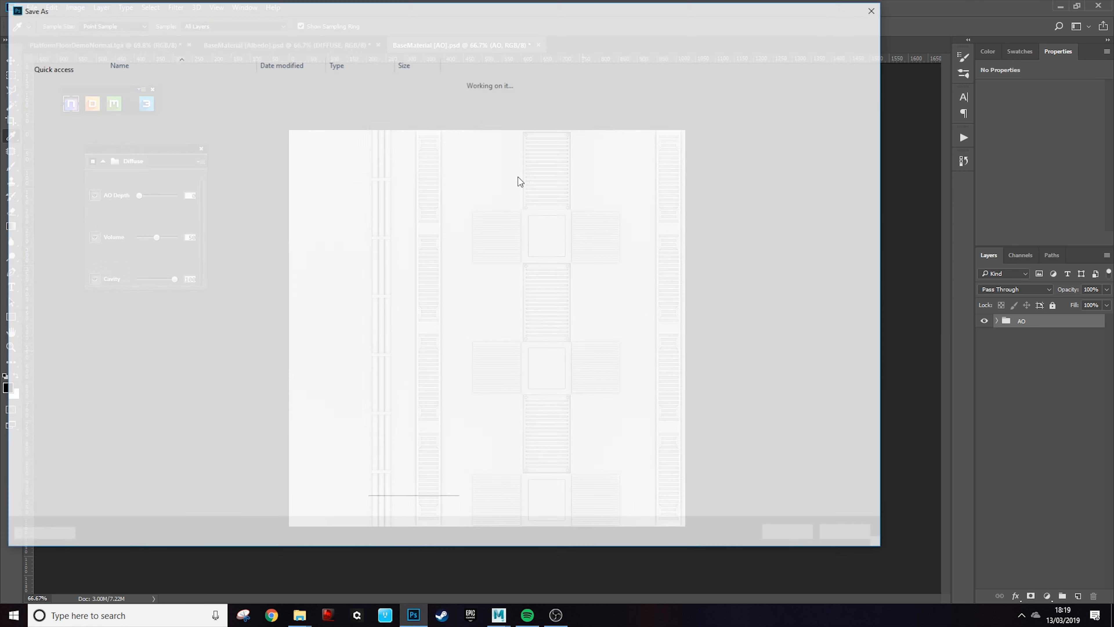
click(131, 444)
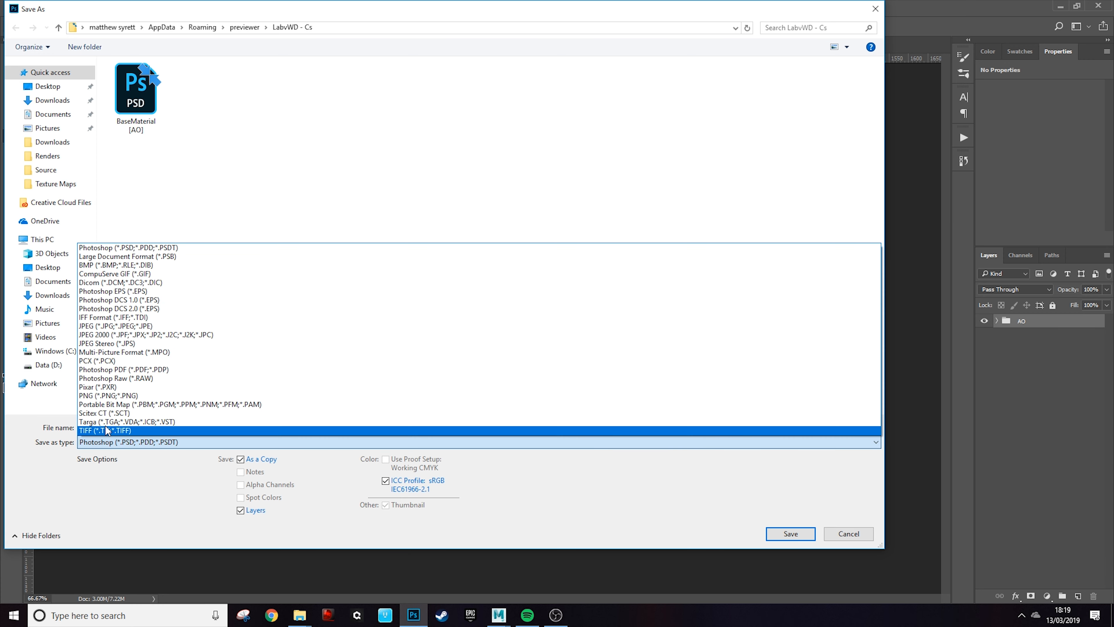
click(105, 427)
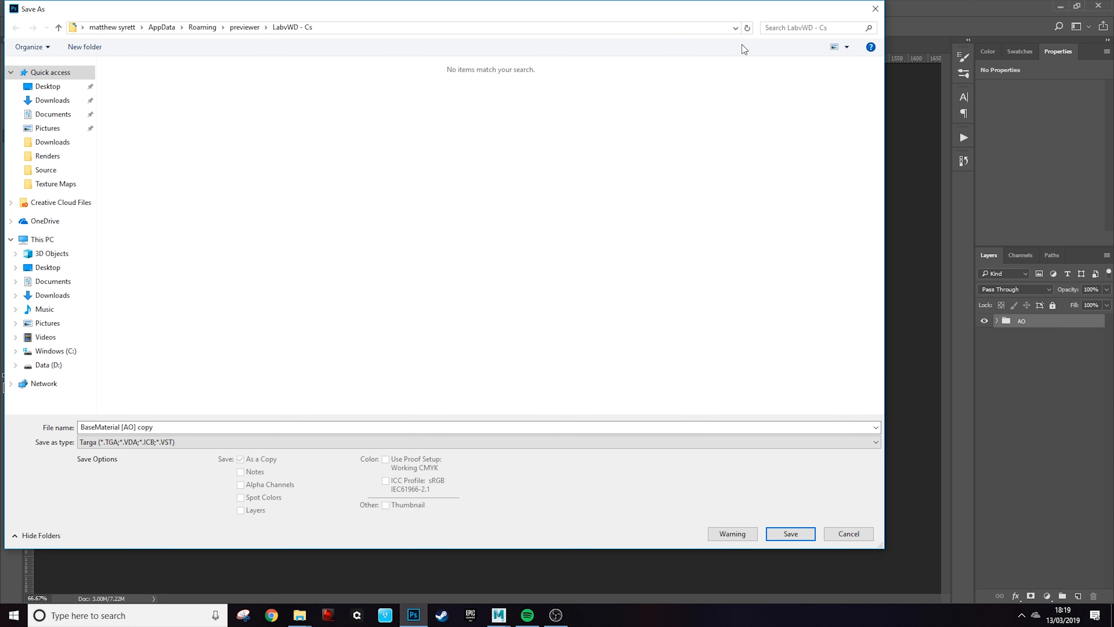
click(876, 9)
Step: Open PlatformFloorDemo.psd from the Texture Maps folder
click(51, 41)
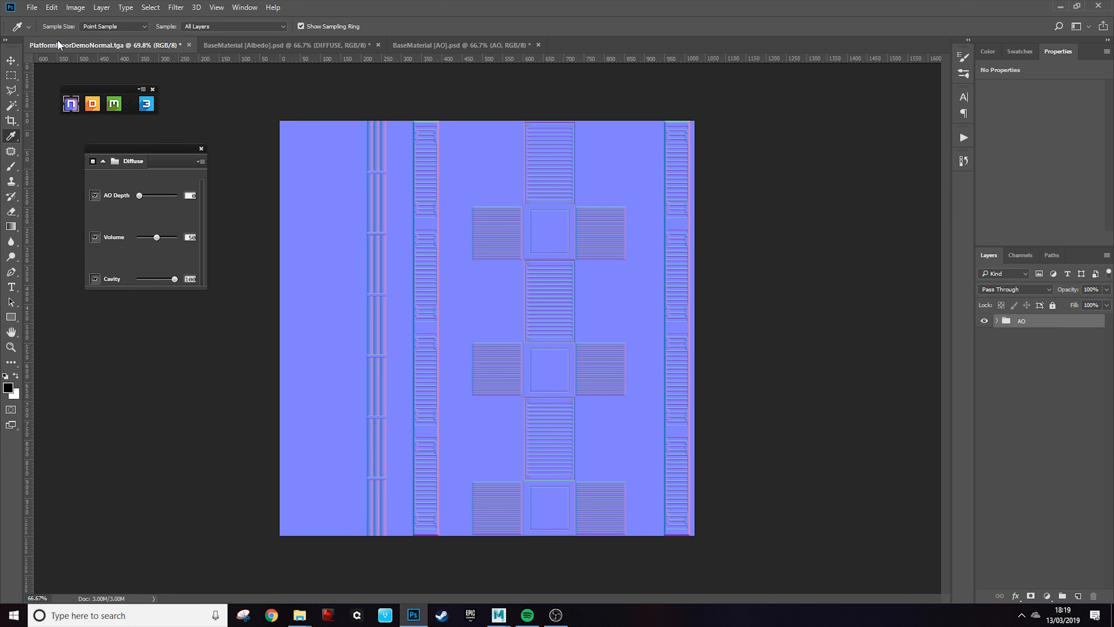
click(31, 7)
click(38, 32)
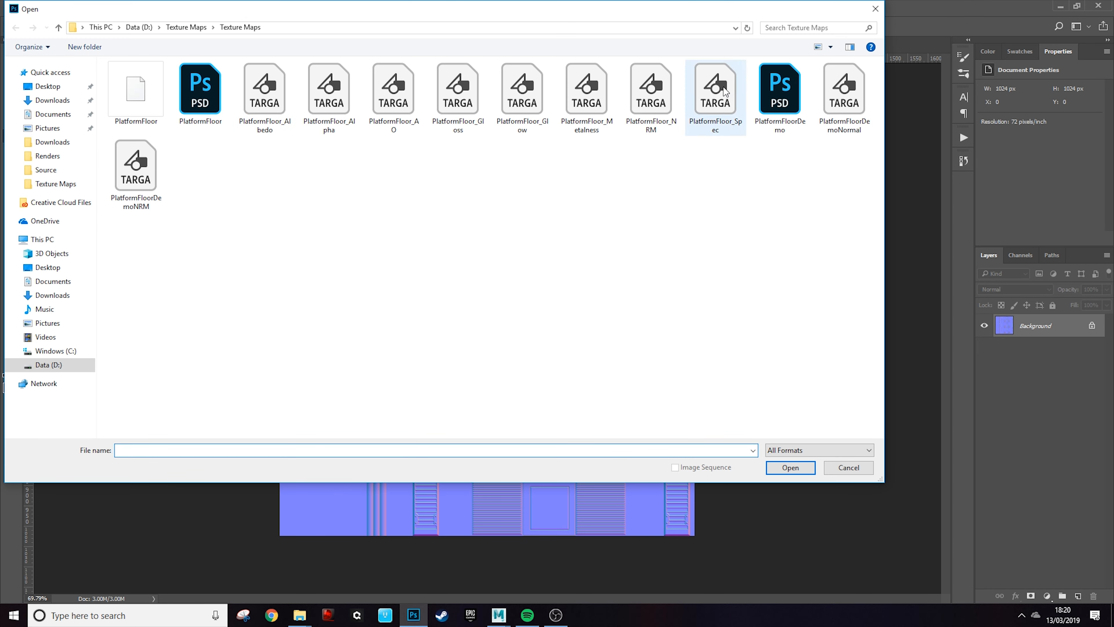
double_click(781, 89)
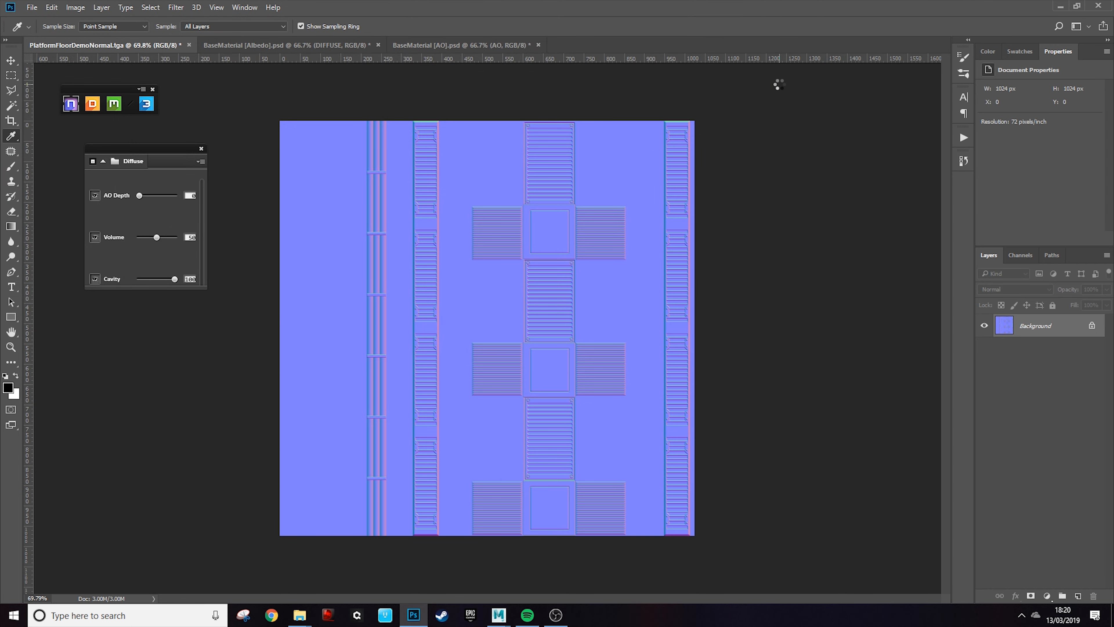
Step: Duplicate the AO group from BaseMaterial [AO].psd into PlatformFloorDemo.psd
click(462, 46)
right_click(1022, 321)
click(1005, 362)
click(549, 229)
click(505, 262)
click(658, 188)
click(636, 46)
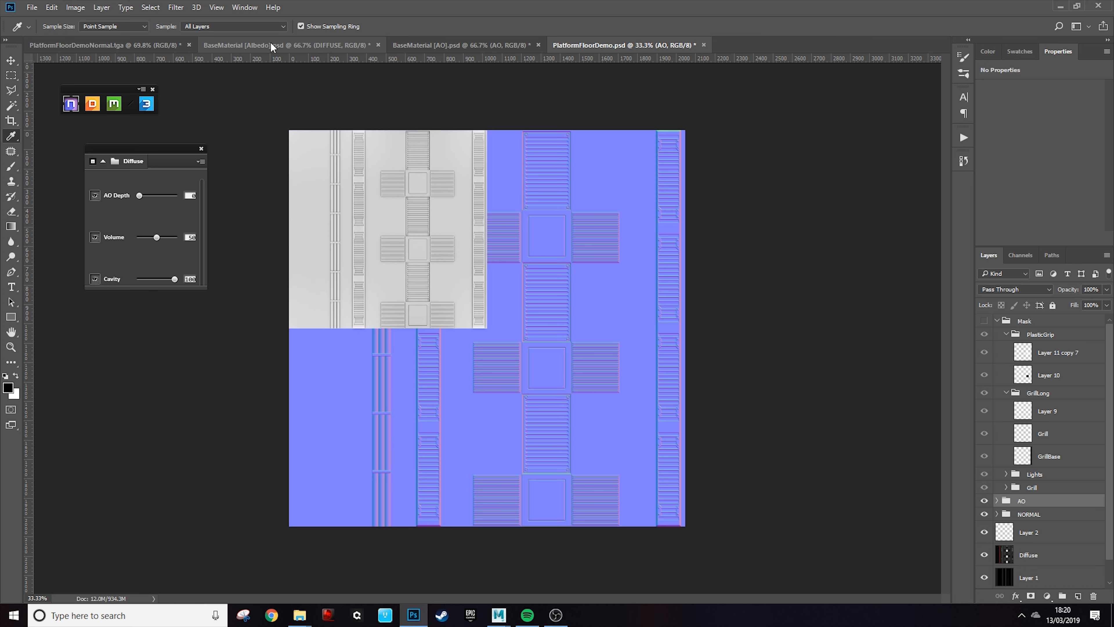
Step: Compare with the AO and normal map documents, and delete the duplicated AO group from PlatformFloorDemo.psd
click(438, 44)
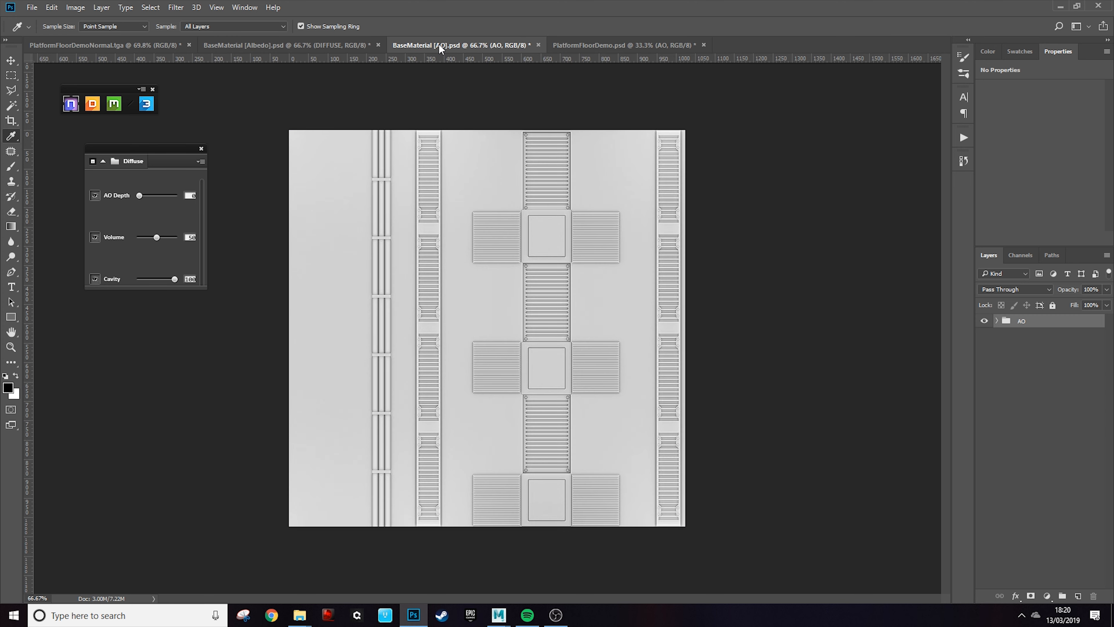
click(143, 47)
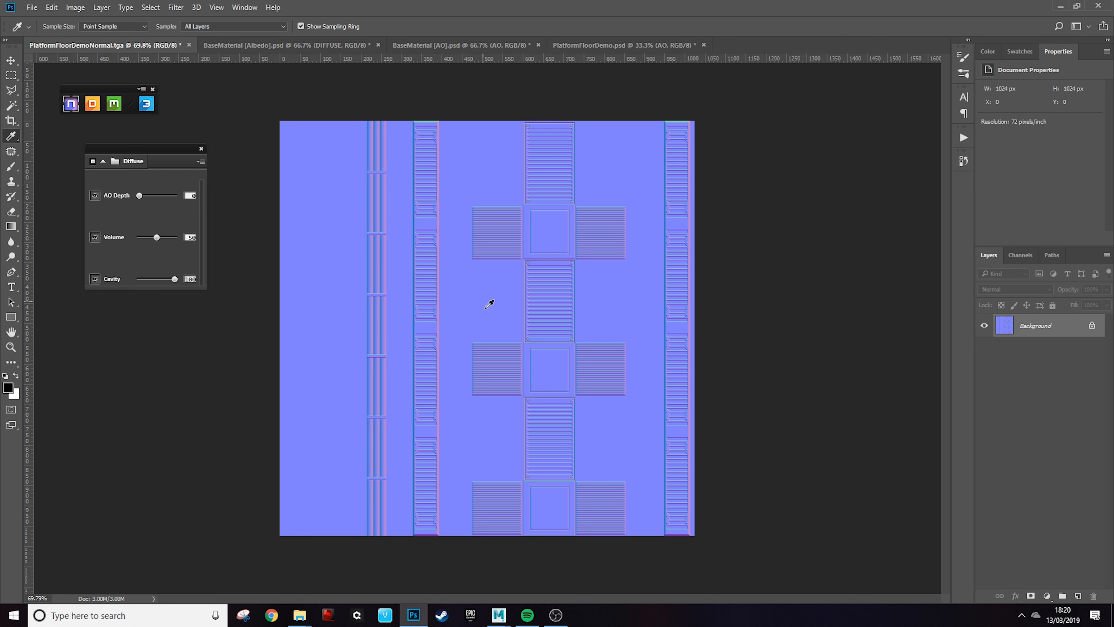
click(593, 48)
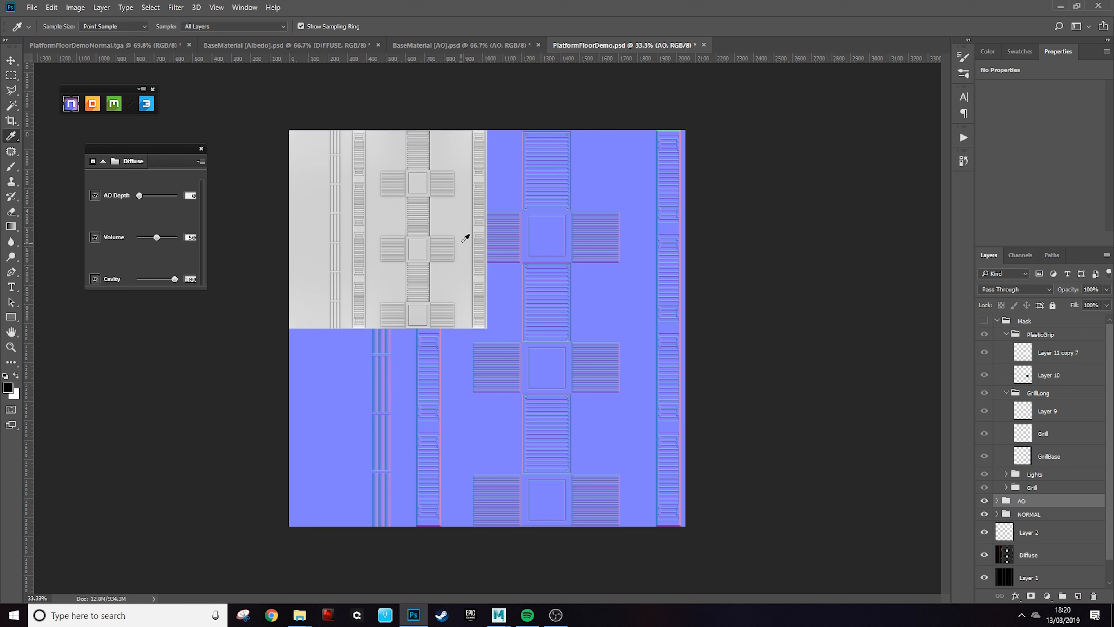
key(Delete)
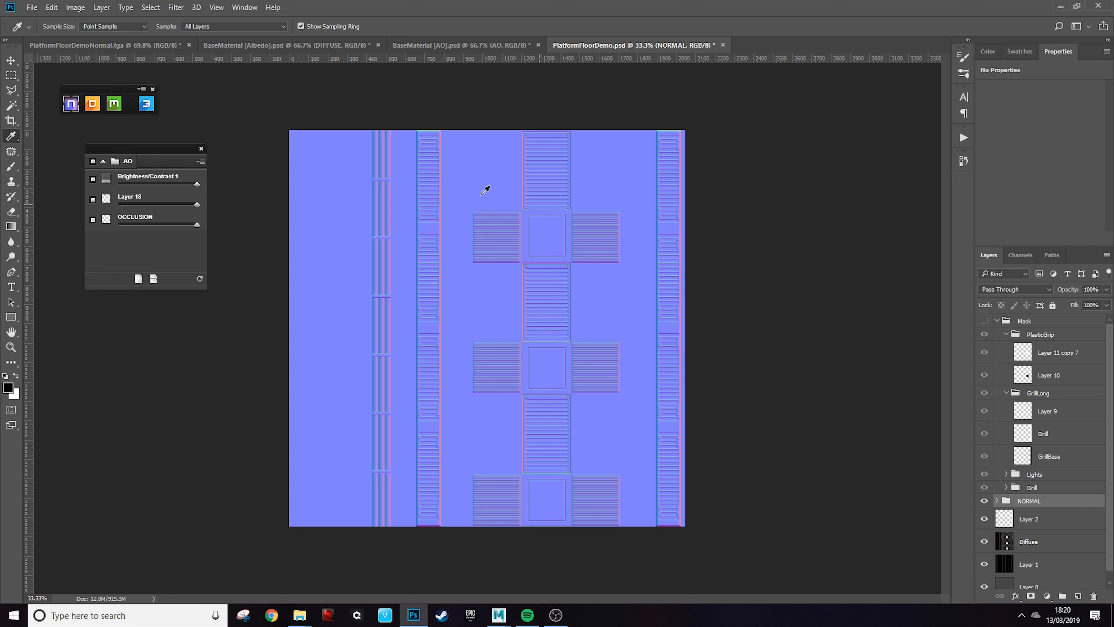
click(75, 7)
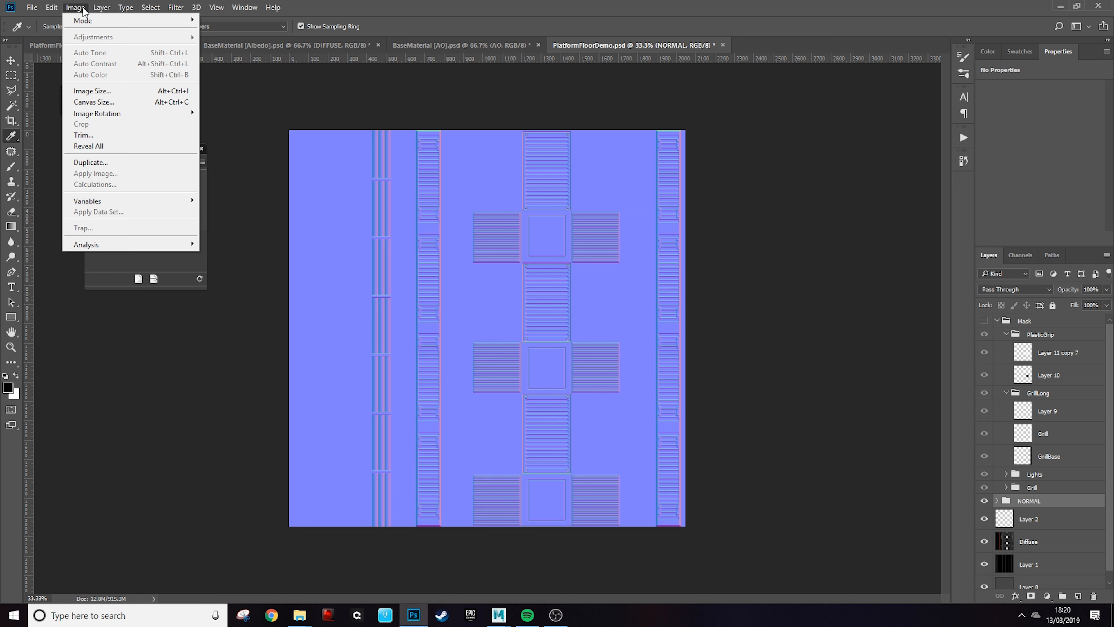
click(113, 101)
click(676, 135)
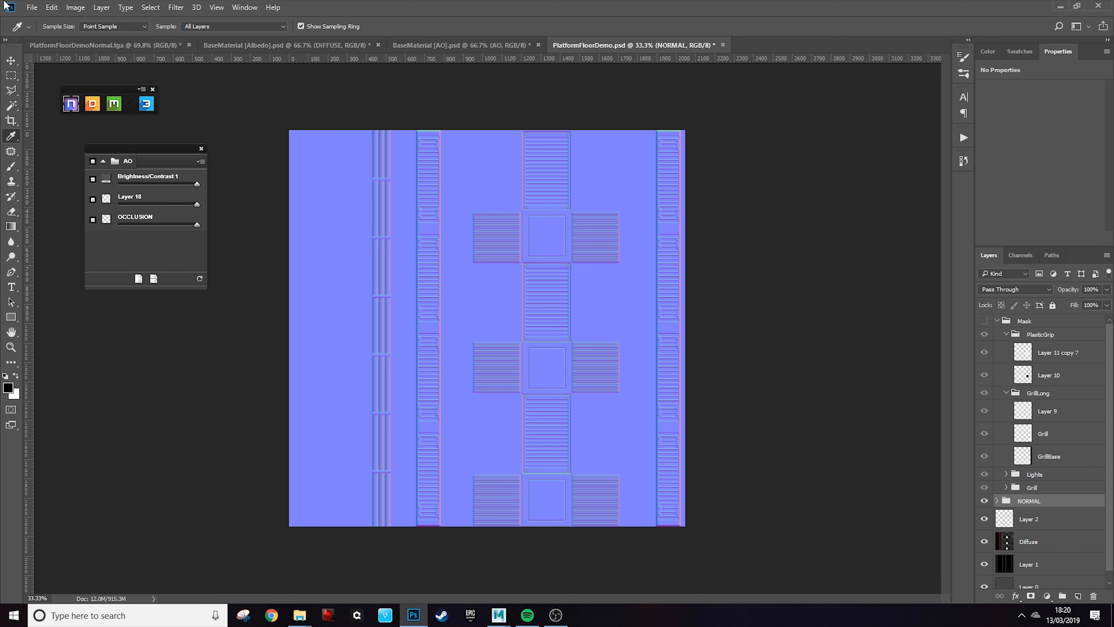
Step: Resize PlatformFloorDemo.psd to 1024 by 1024 pixels
click(75, 8)
click(110, 90)
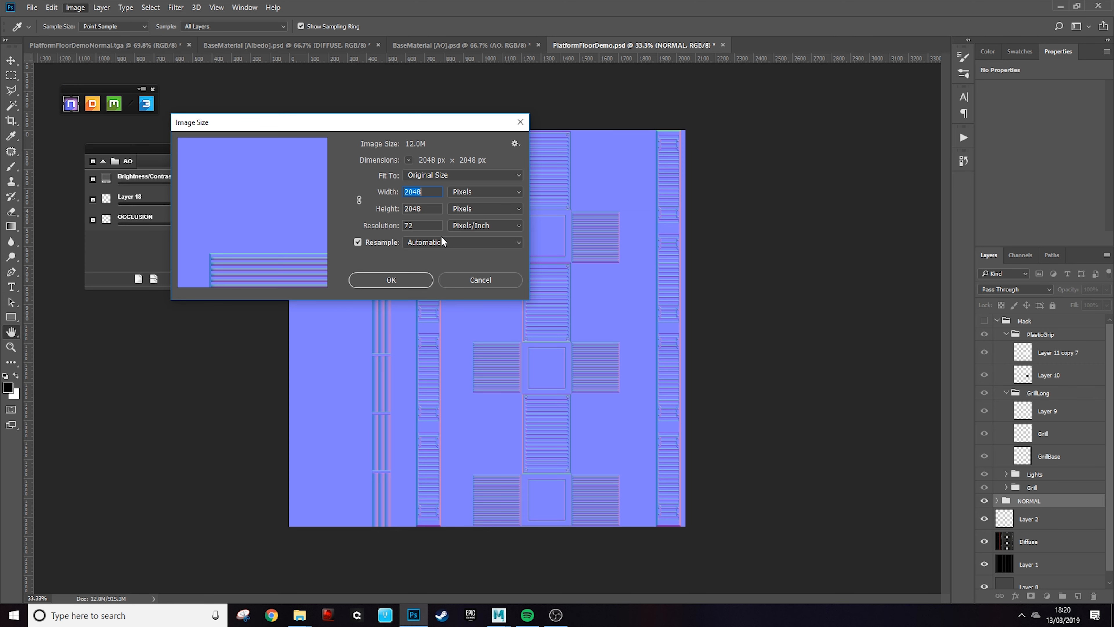
text(1024)
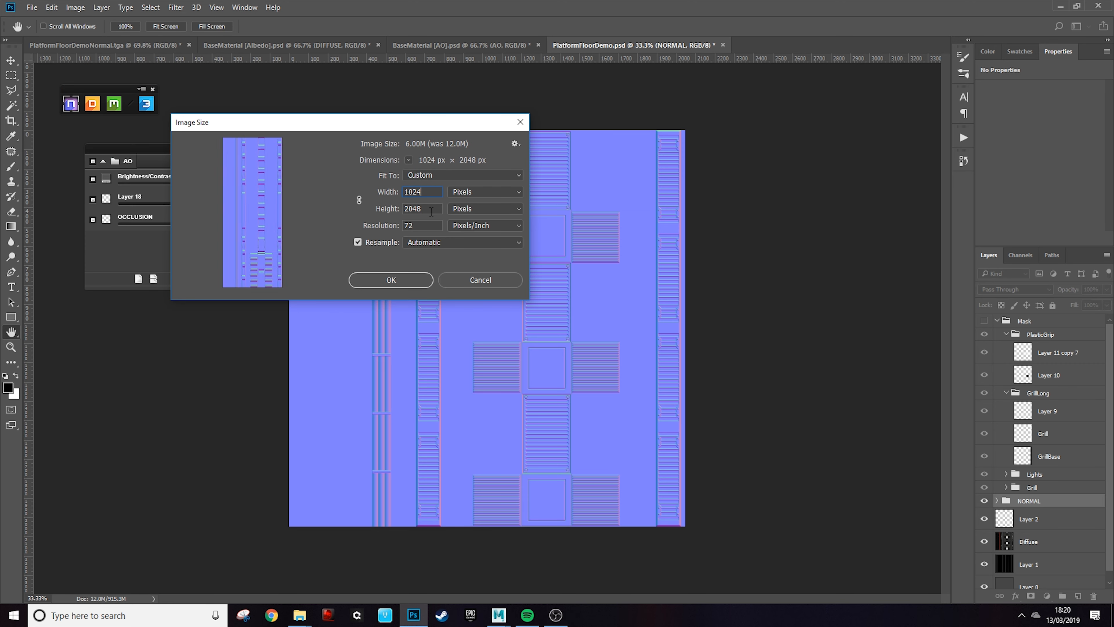
drag(429, 211, 395, 218)
text(102)
Step: Duplicate the AO group within BaseMaterial [AO].psd as AO copy
right_click(1020, 321)
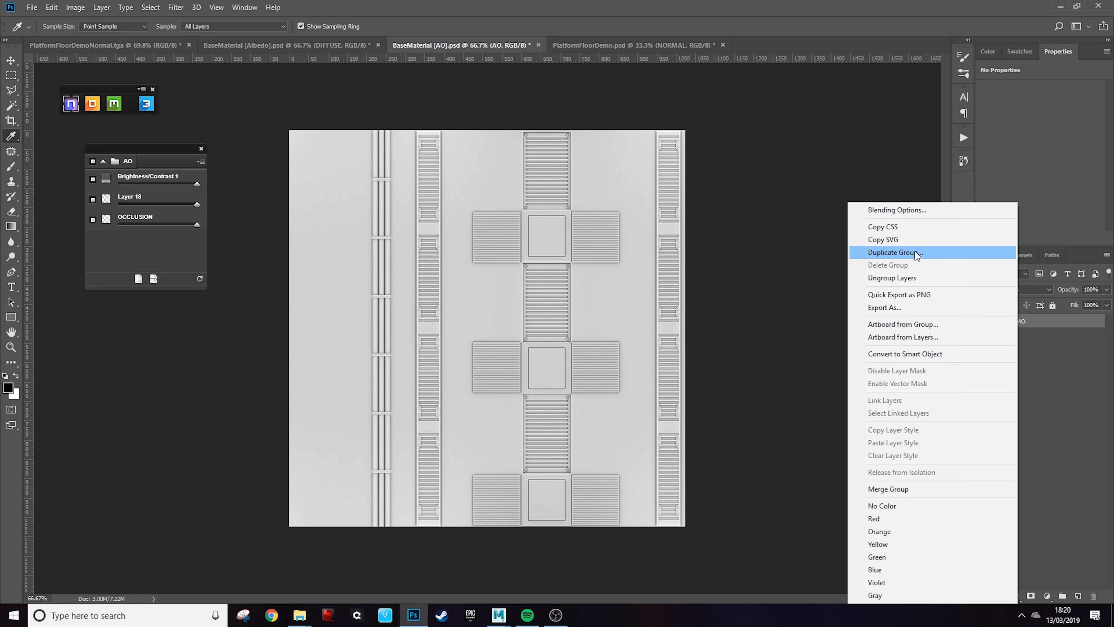
click(913, 251)
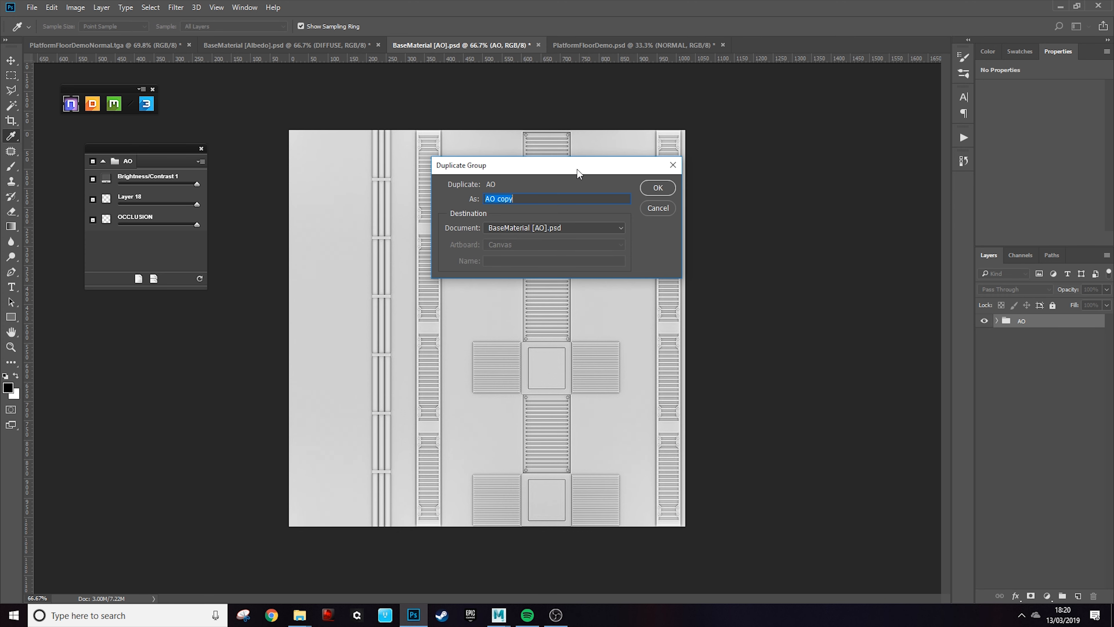
click(659, 188)
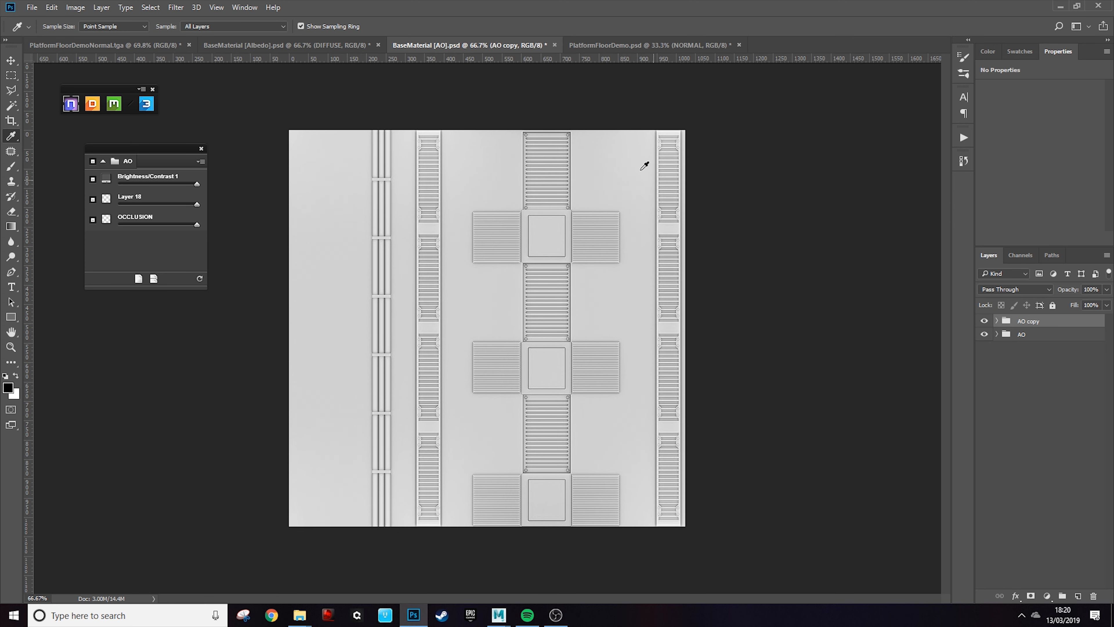
Step: Collapse the Mask group in PlatformFloorDemo.psd and duplicate the original AO group from BaseMaterial [AO].psd into that document
click(595, 45)
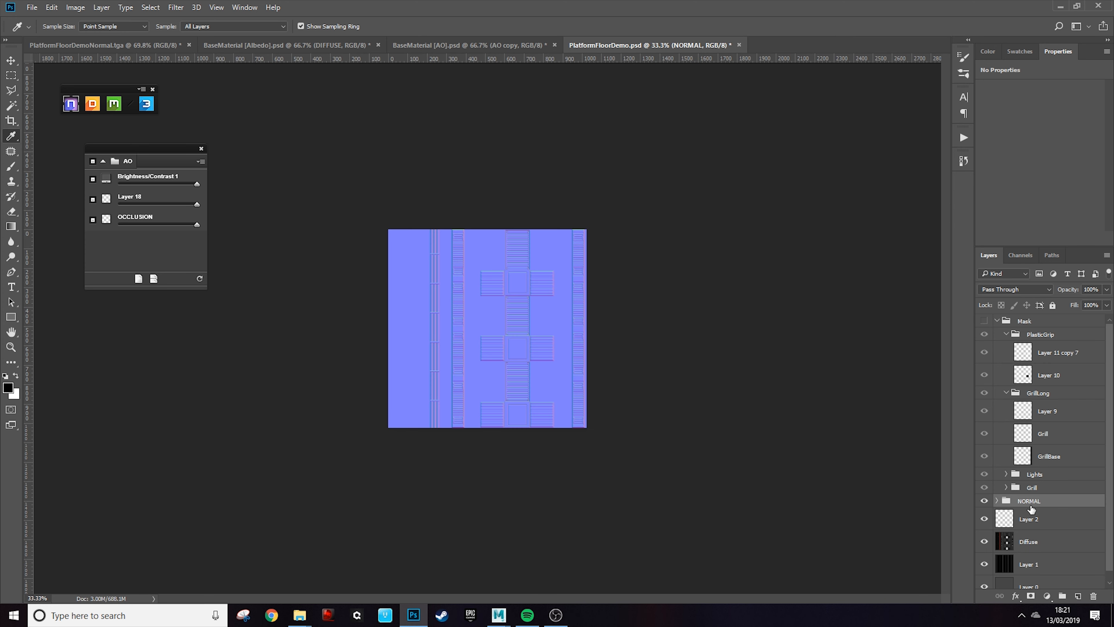
click(998, 321)
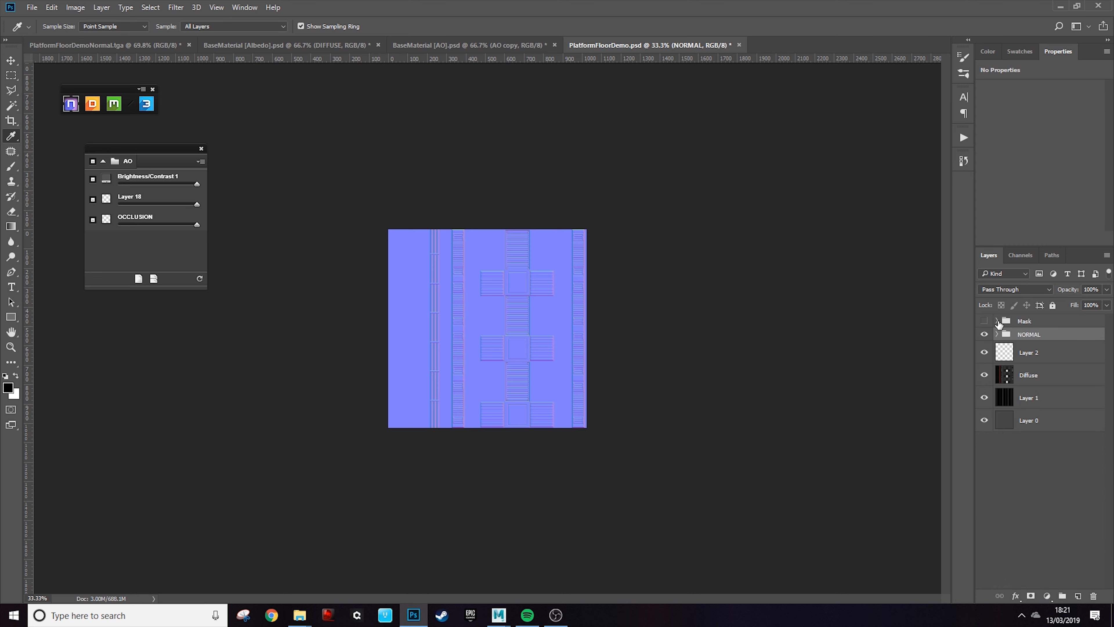
click(435, 44)
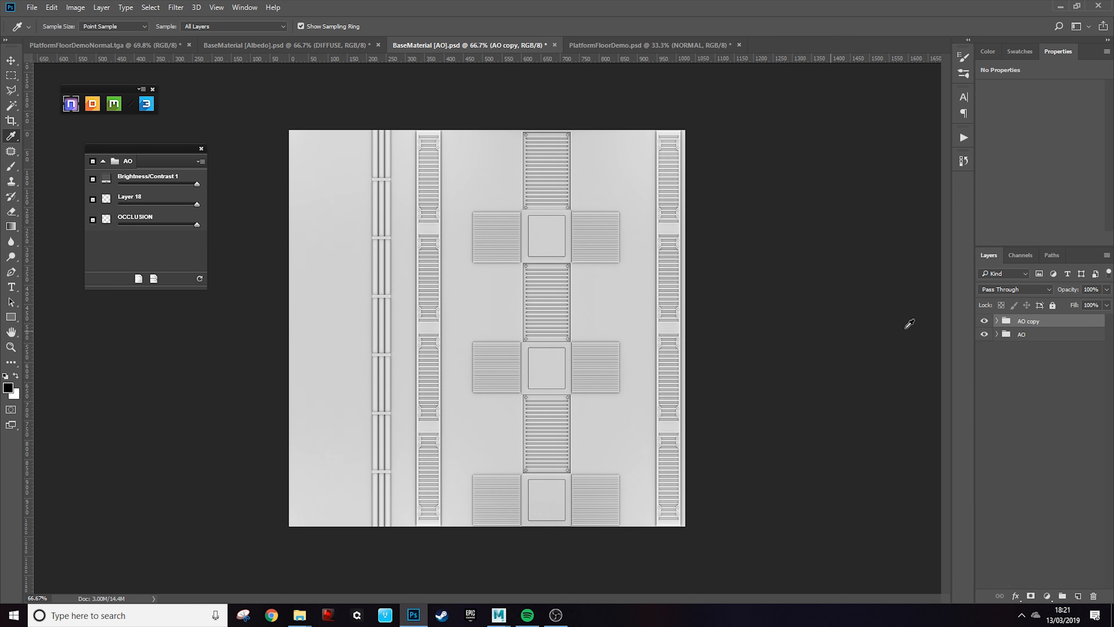
click(1022, 335)
right_click(1022, 335)
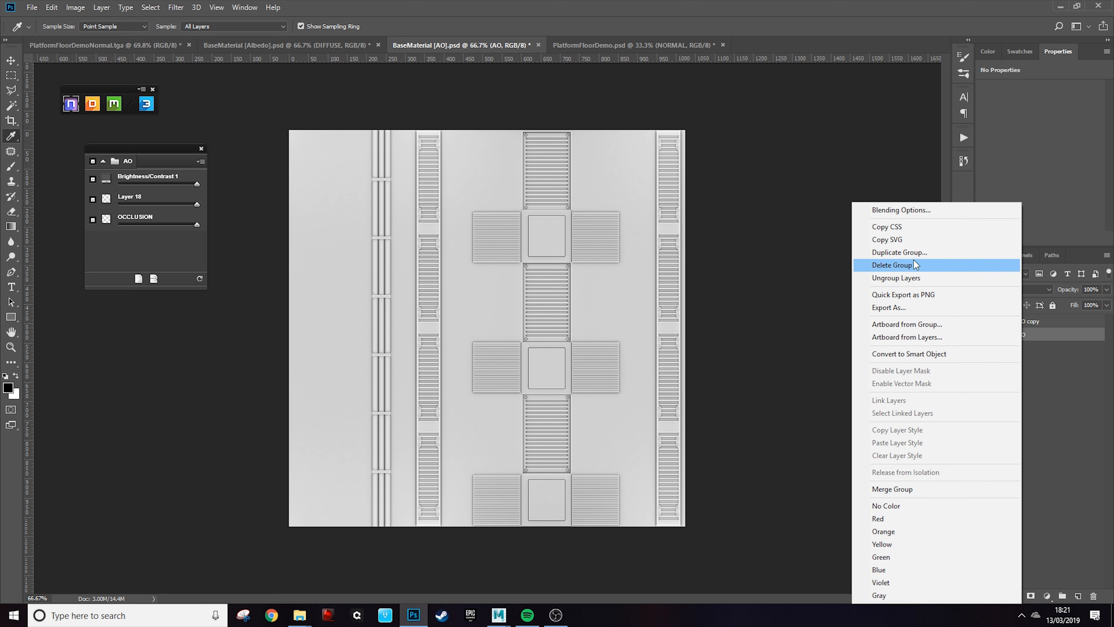
click(905, 251)
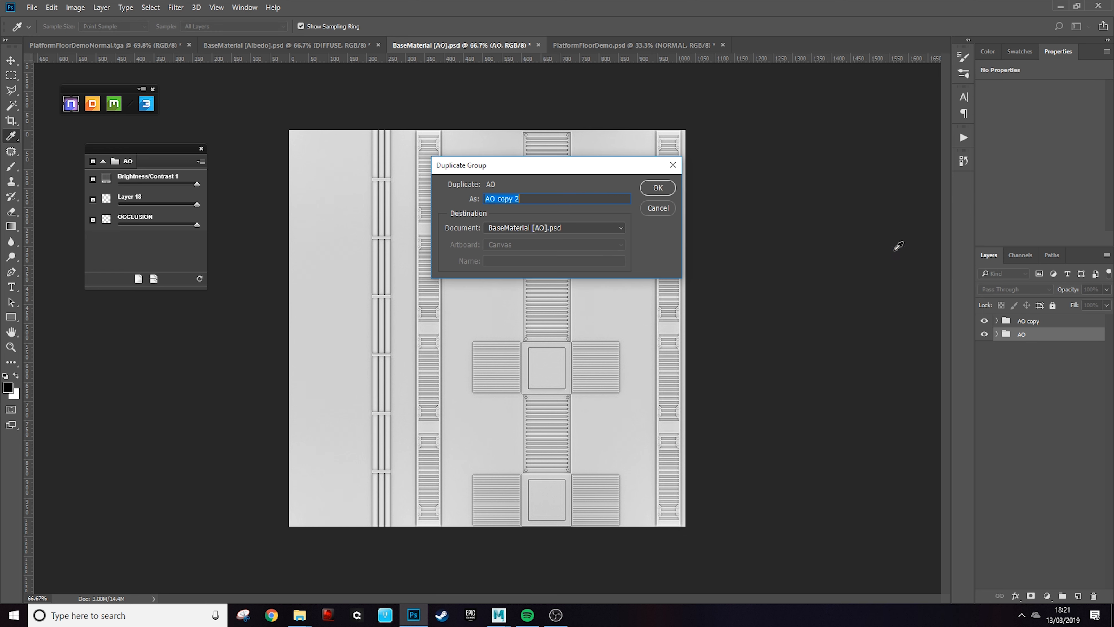
click(555, 228)
click(533, 264)
click(654, 189)
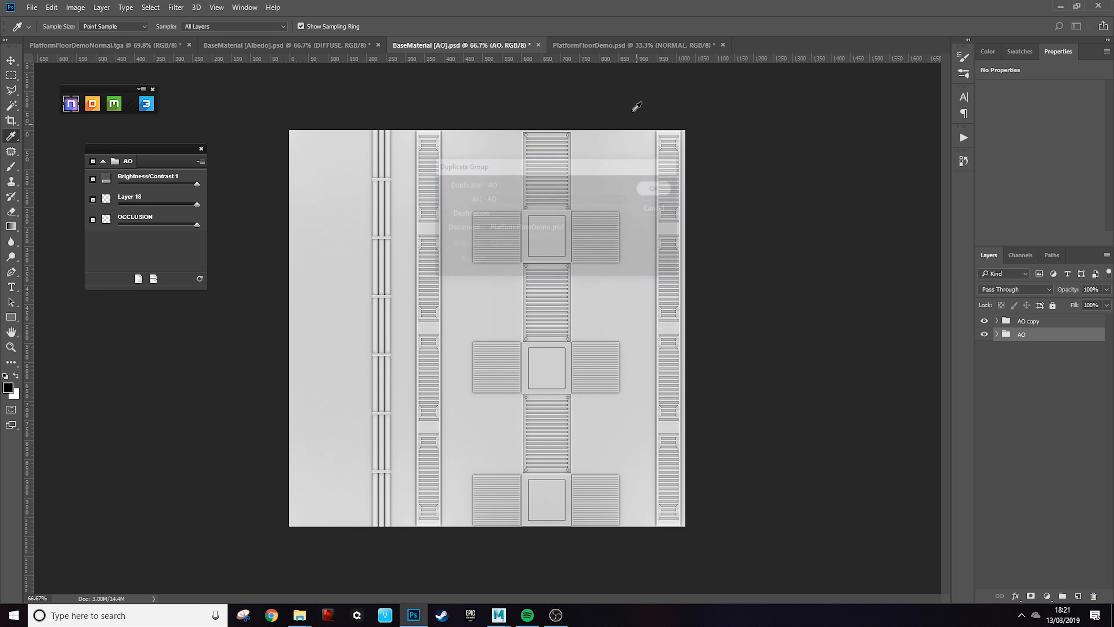
click(651, 42)
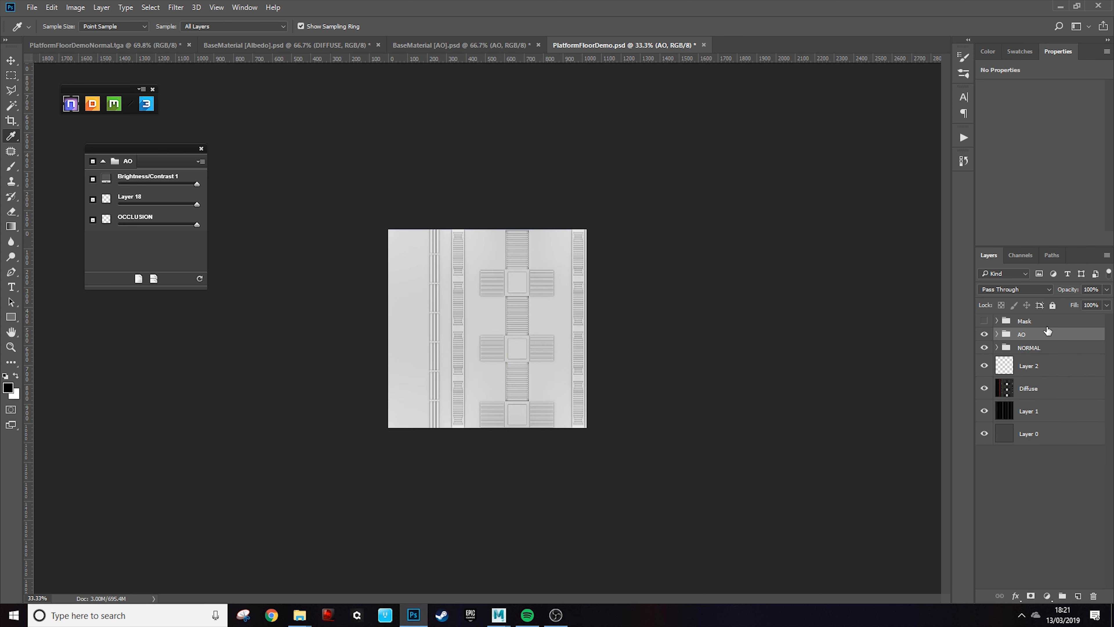
scroll(468, 360, up, 1)
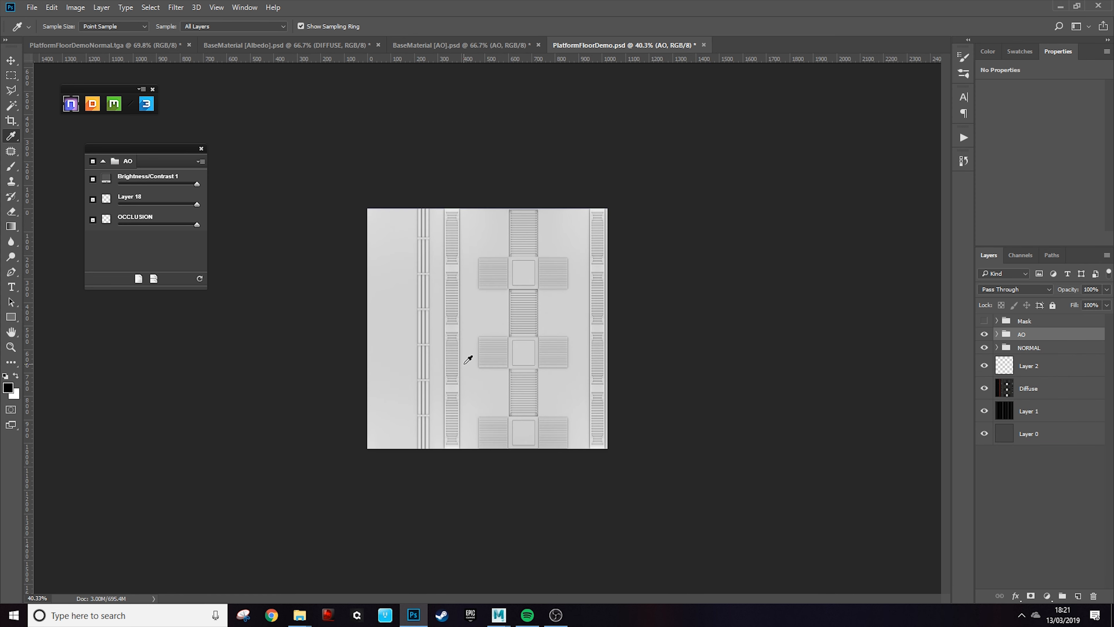